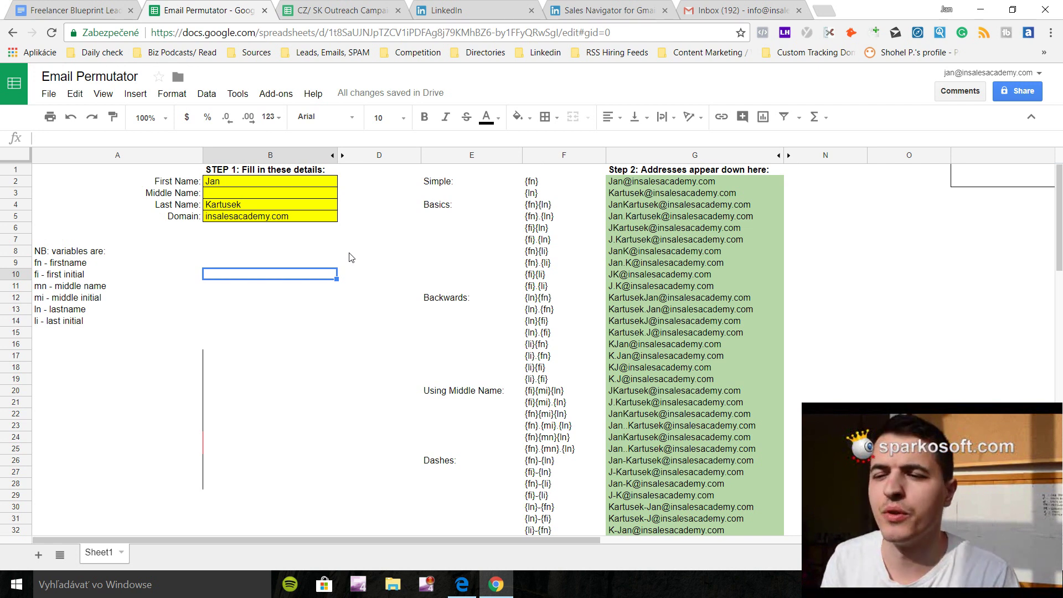
Switch to the LinkedIn Sales Navigator for Gmail product page.
left_click(608, 10)
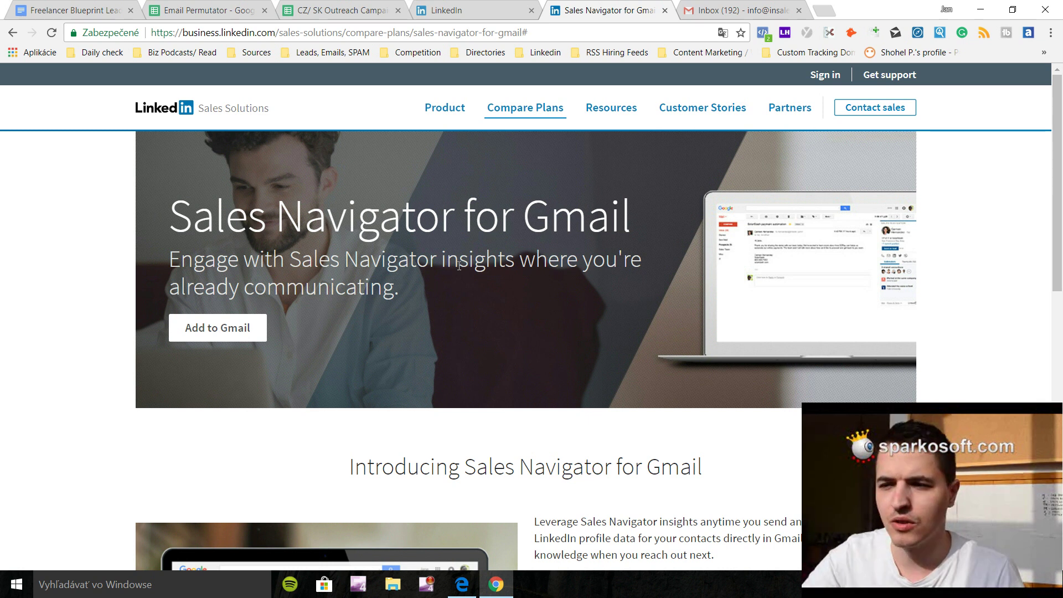
Scroll briefly through the LinkedIn home feed, then return to the Gmail inbox.
left_click(487, 10)
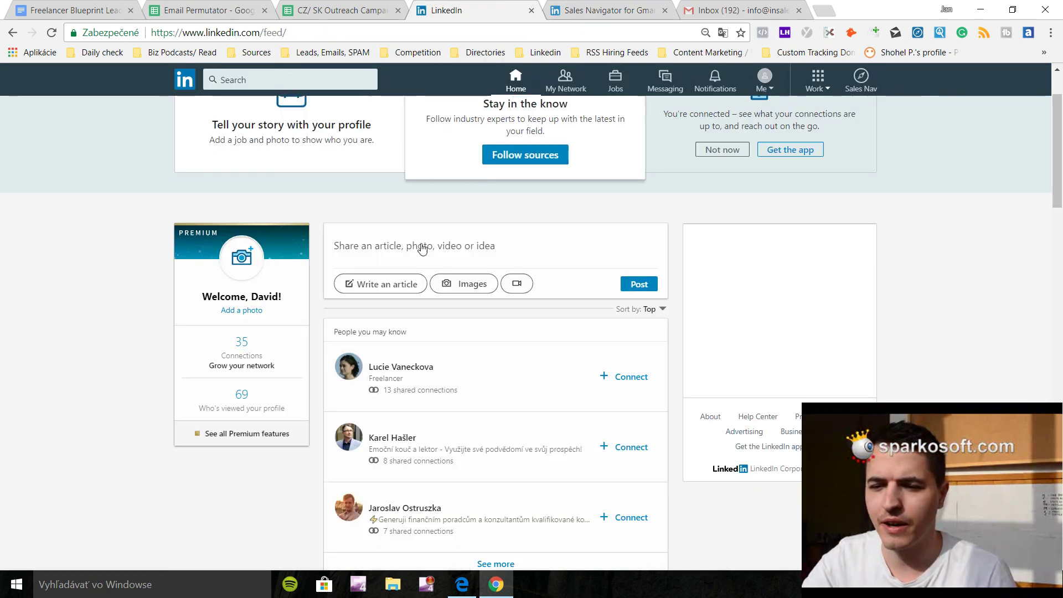
scroll(530, 309, "down", 5)
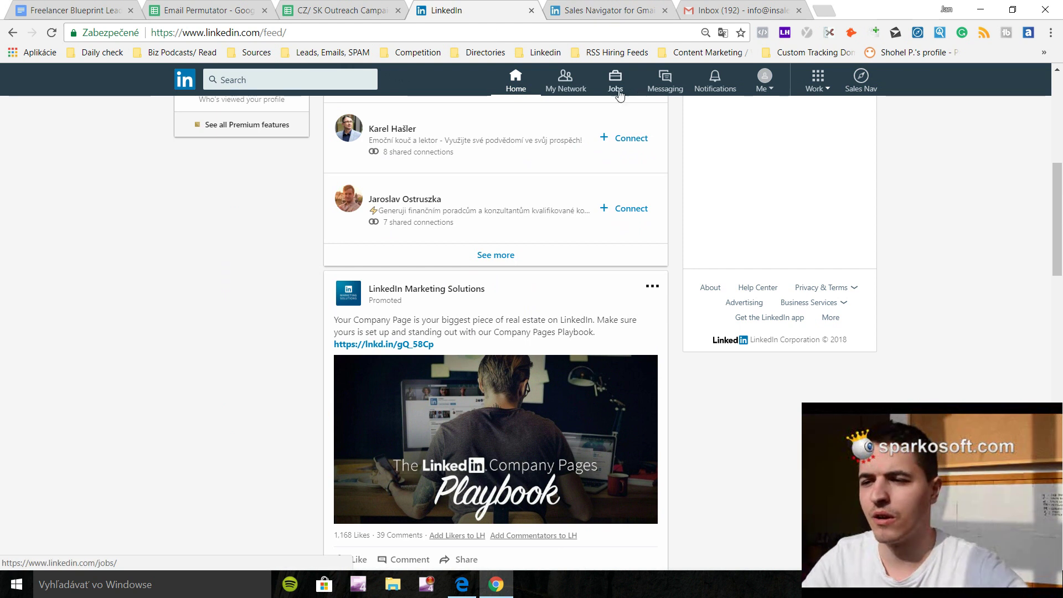
left_click(741, 6)
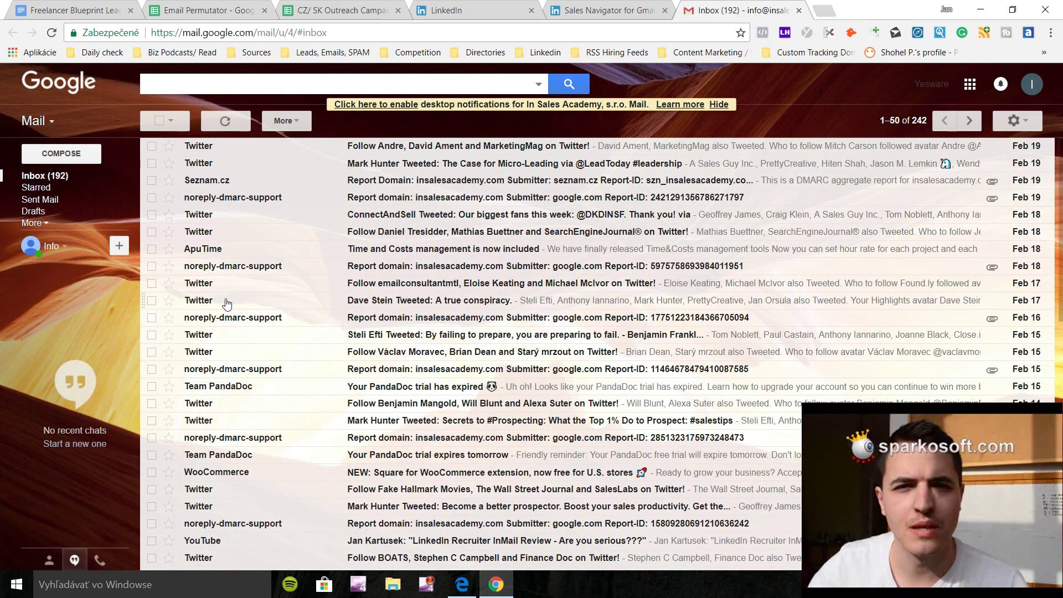
Start a blank new message, then switch to the CZ/SK Outreach Campaign Leads sheet.
left_click(59, 153)
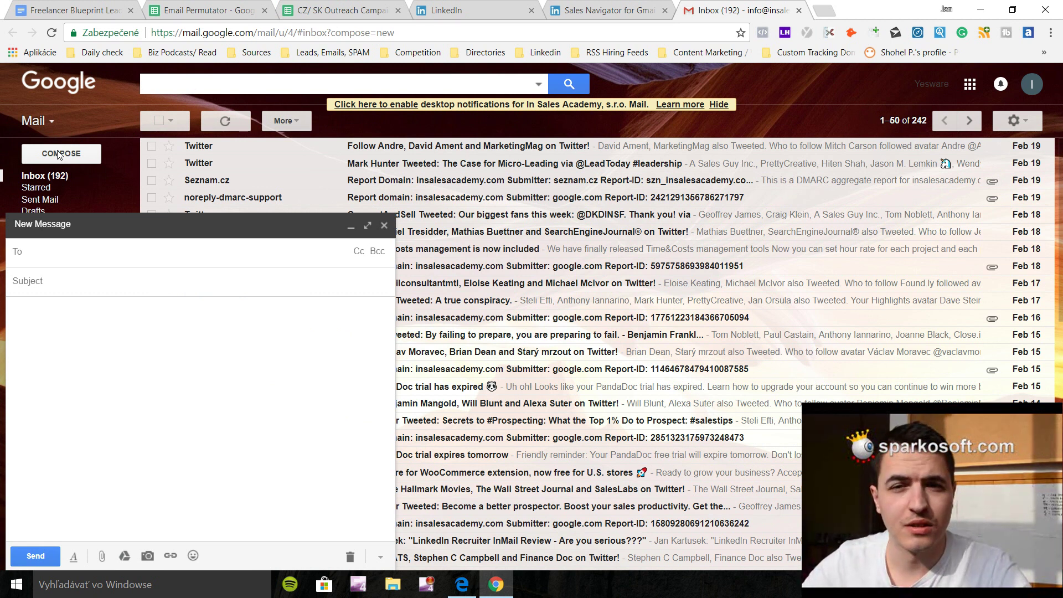
left_click(328, 5)
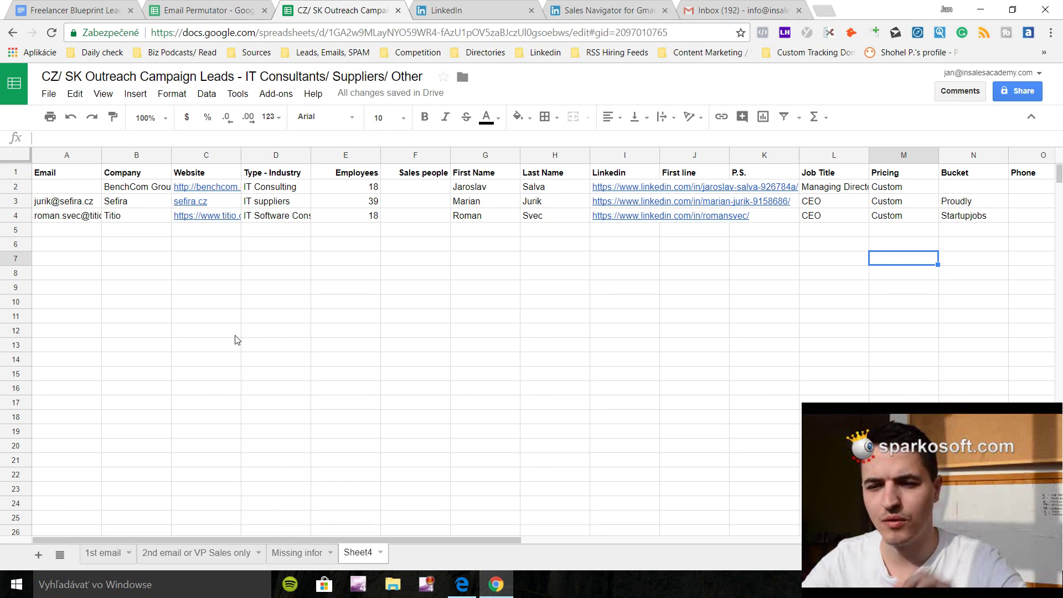
left_click(77, 188)
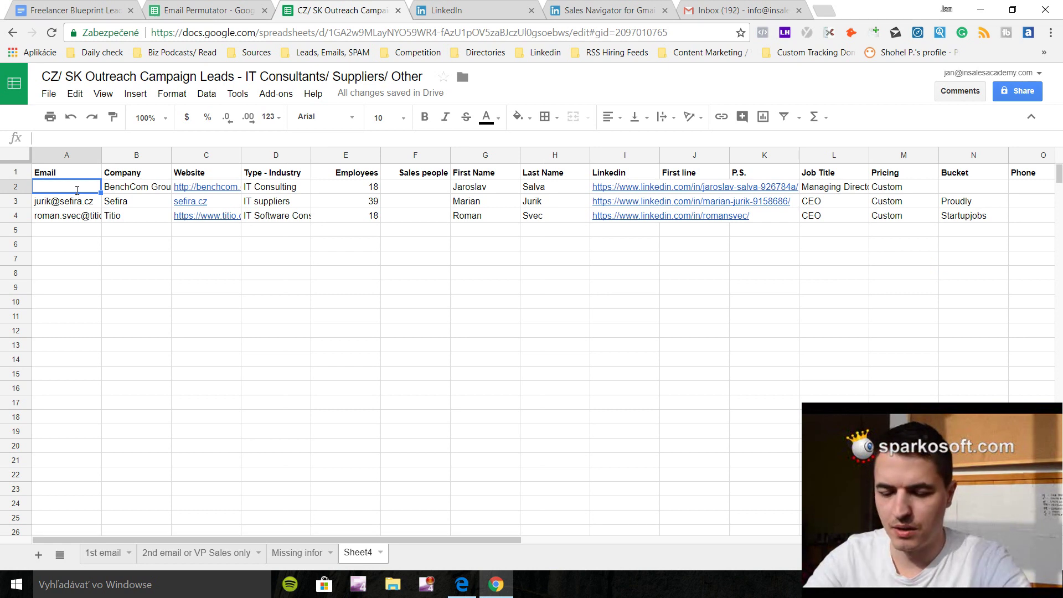
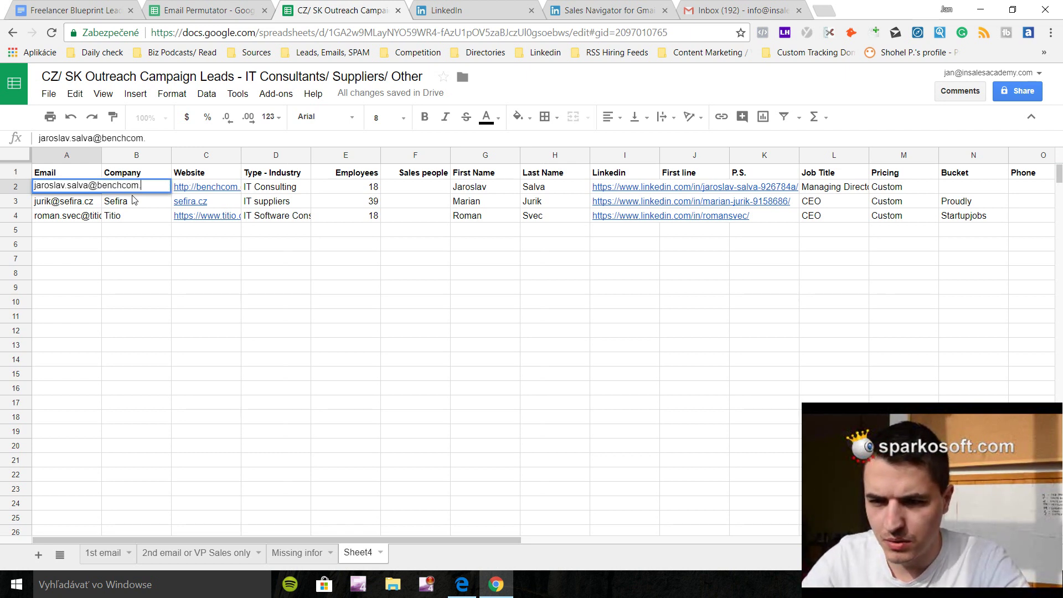
double_click(221, 188)
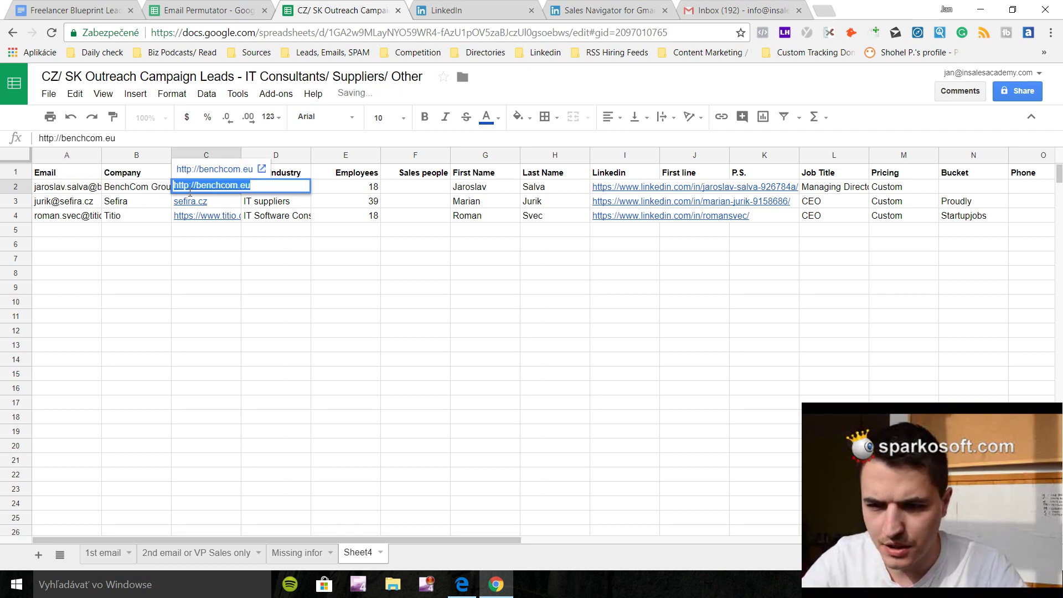
left_click(84, 189)
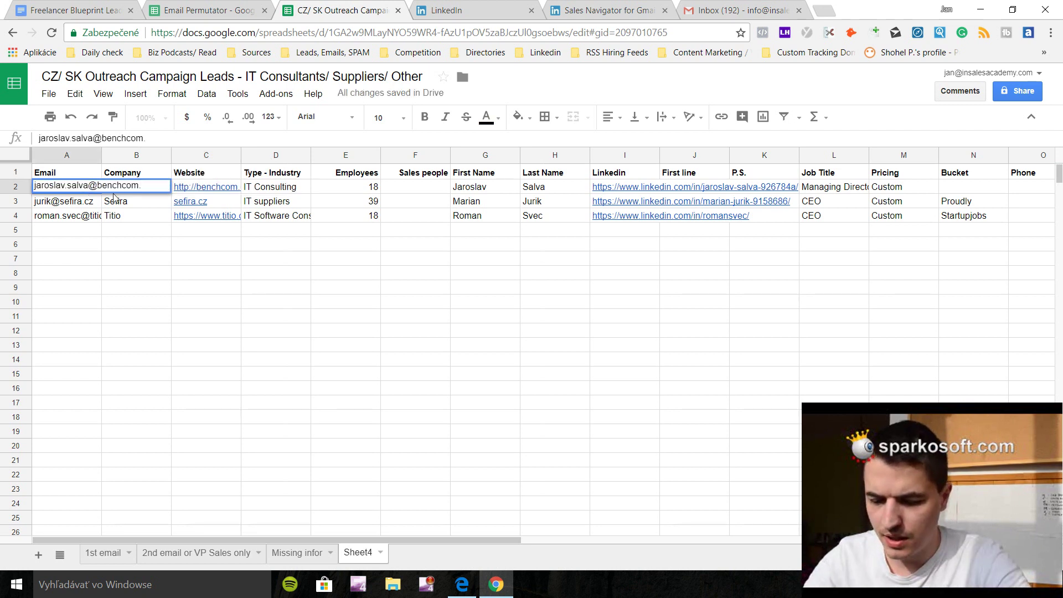
type("eu")
key("Return")
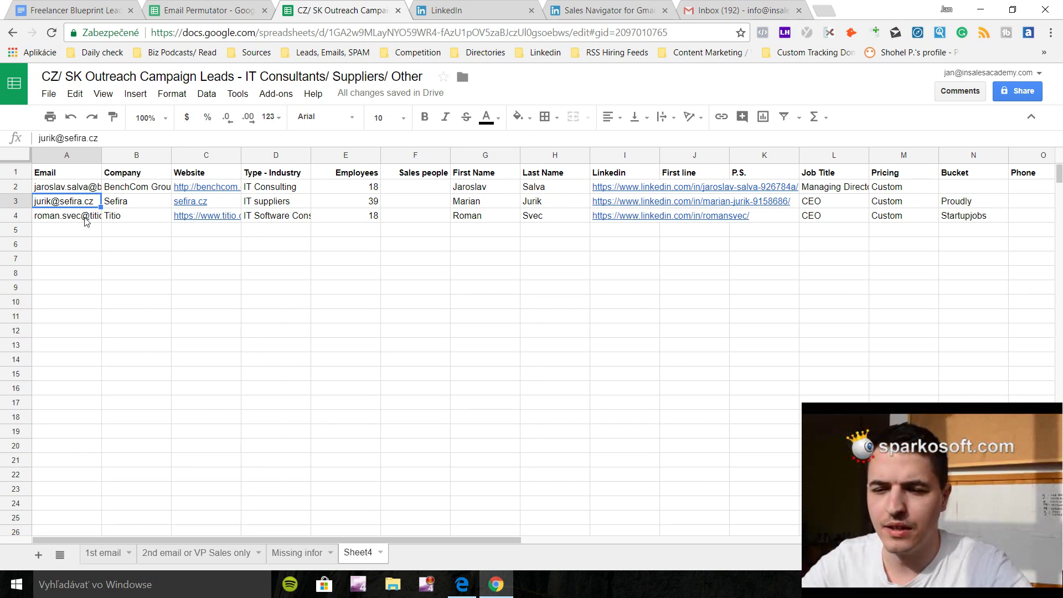
left_click(88, 188)
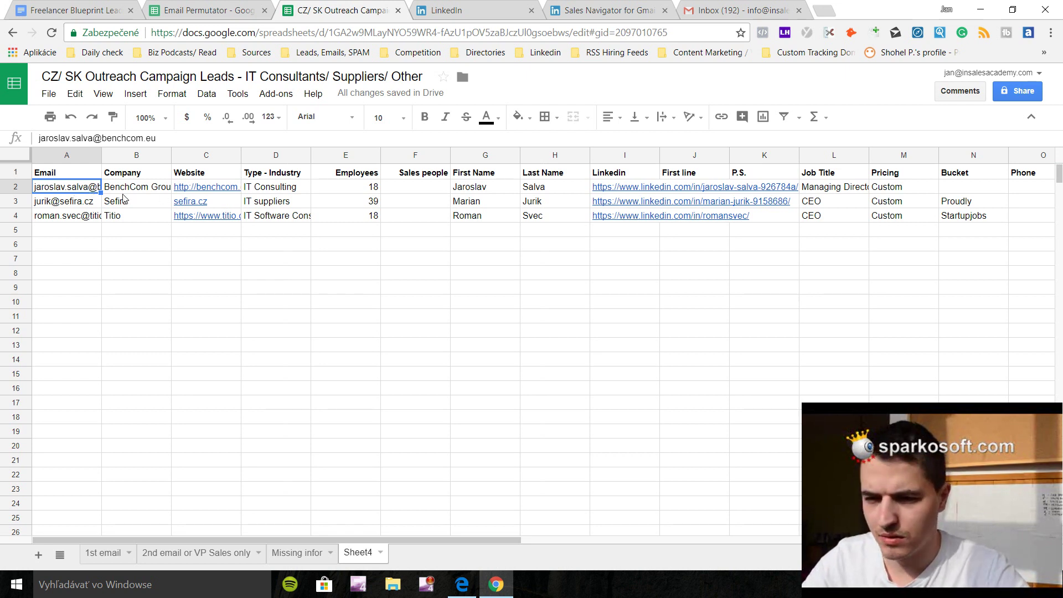
key("Delete")
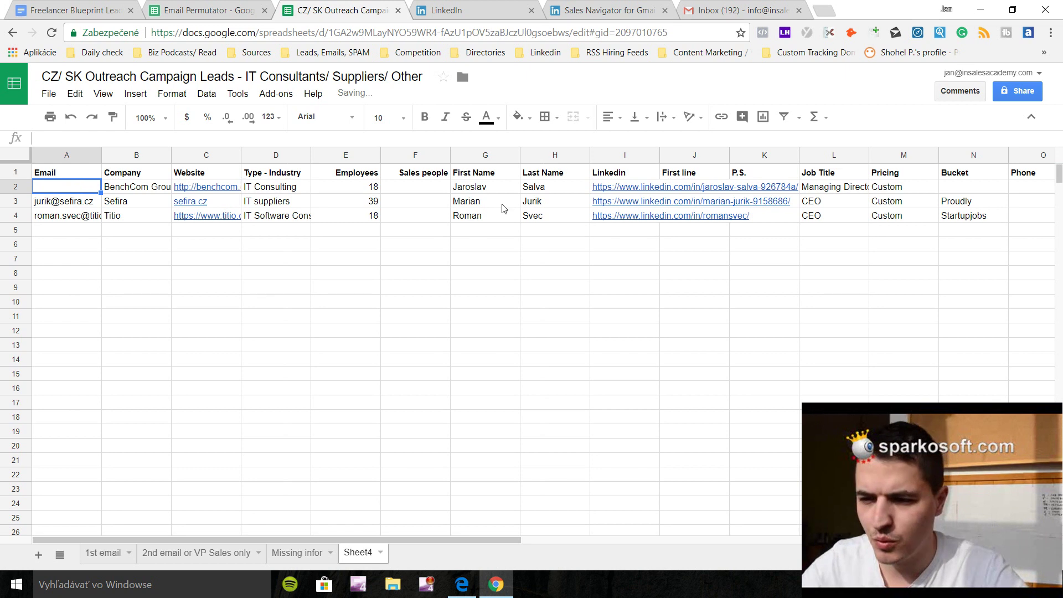
left_click(497, 194)
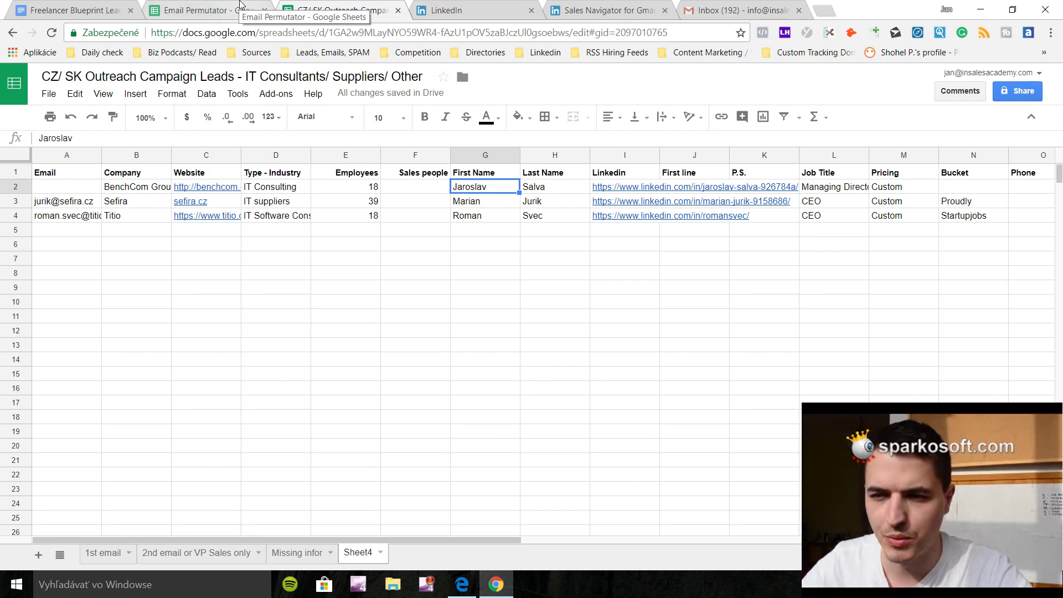
left_click(240, 4)
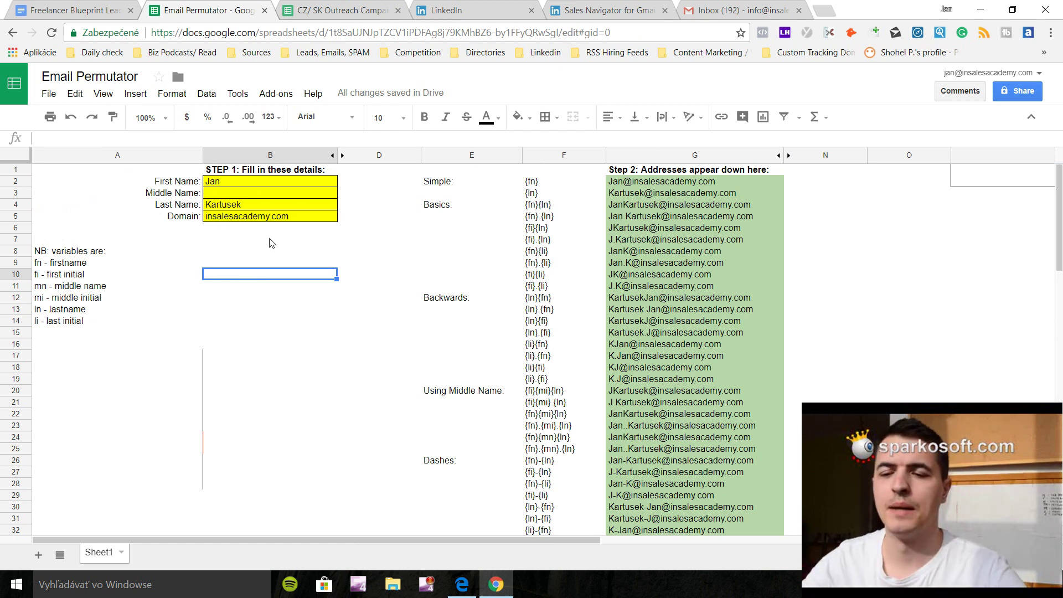
Copy the first ten generated address variants in G2:G11 of the Email Permutator.
left_click(230, 176)
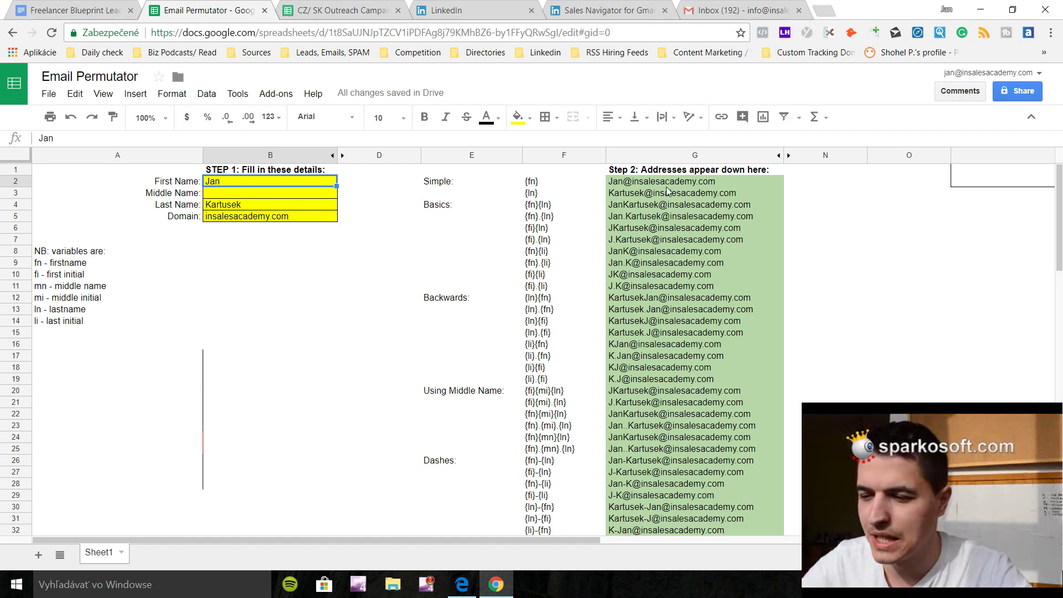
scroll(666, 191, "down", 7)
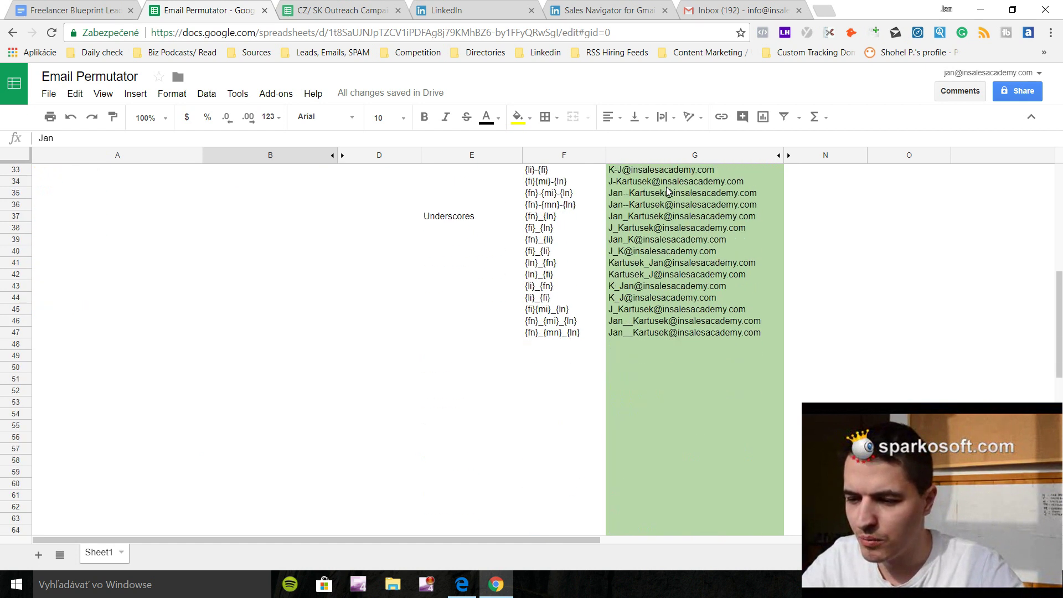
scroll(667, 191, "up", 10)
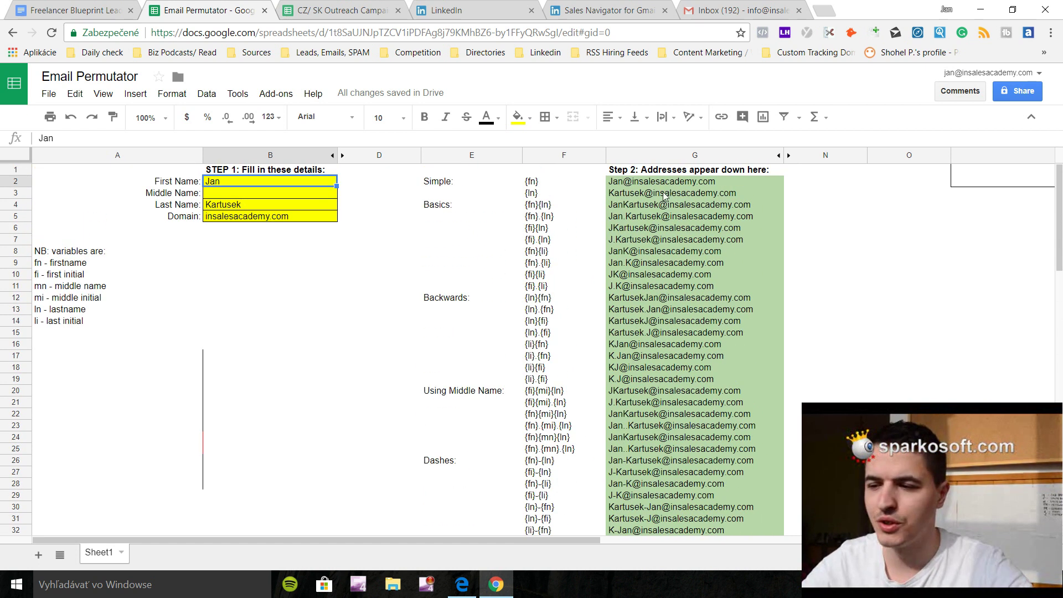
left_click_drag(613, 182, 672, 290)
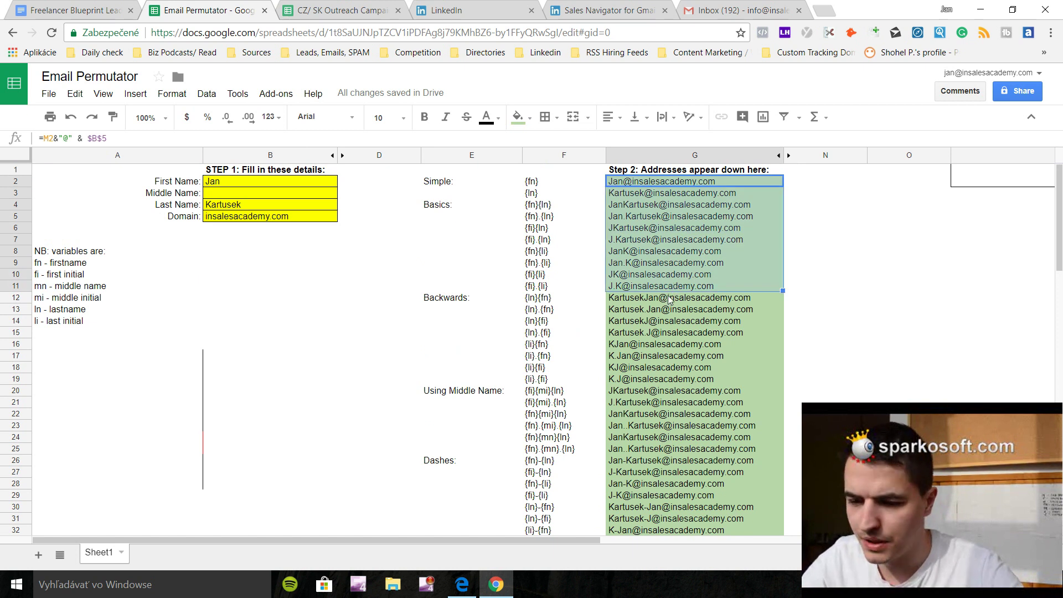
key("ctrl+c")
Paste the ten candidate addresses into the draft's To field.
left_click(742, 10)
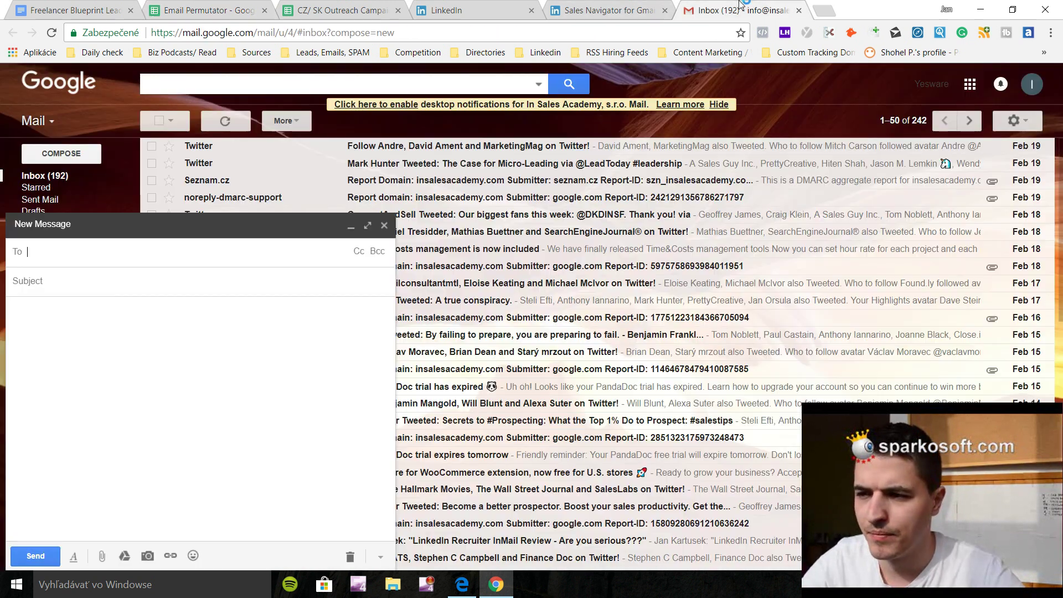
left_click(82, 249)
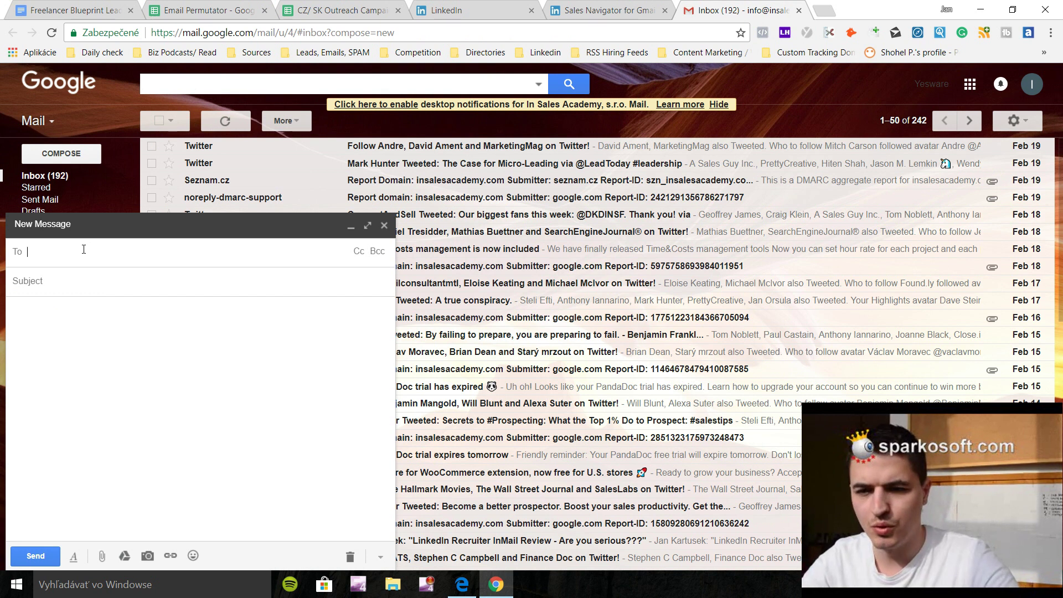
key("ctrl+v")
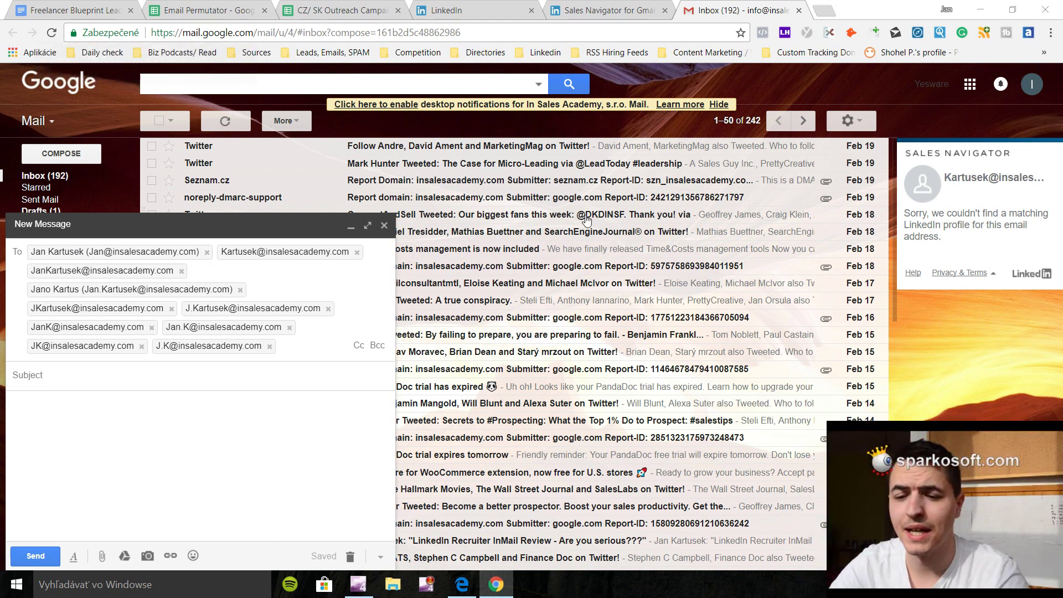
Copy the second lead's email from cell A3 and set the first draft aside.
left_click(378, 8)
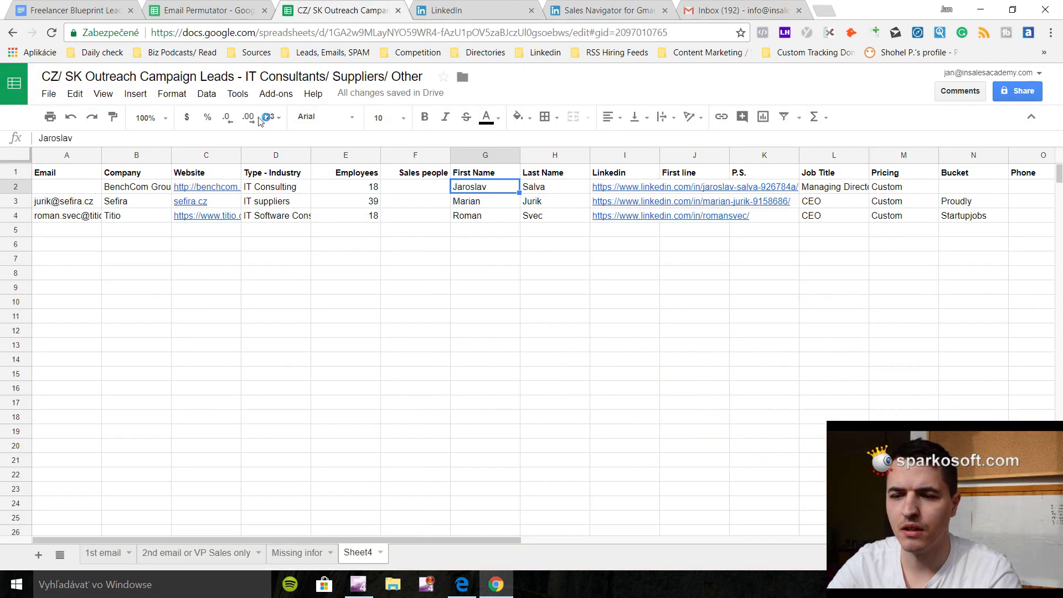
left_click(84, 203)
key("ctrl+c")
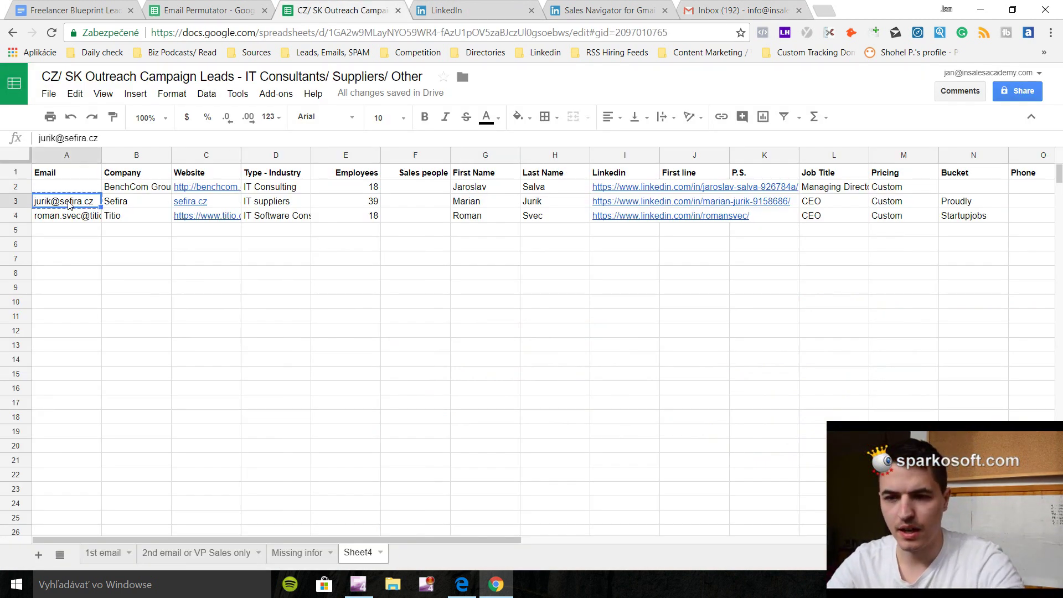
left_click(683, 8)
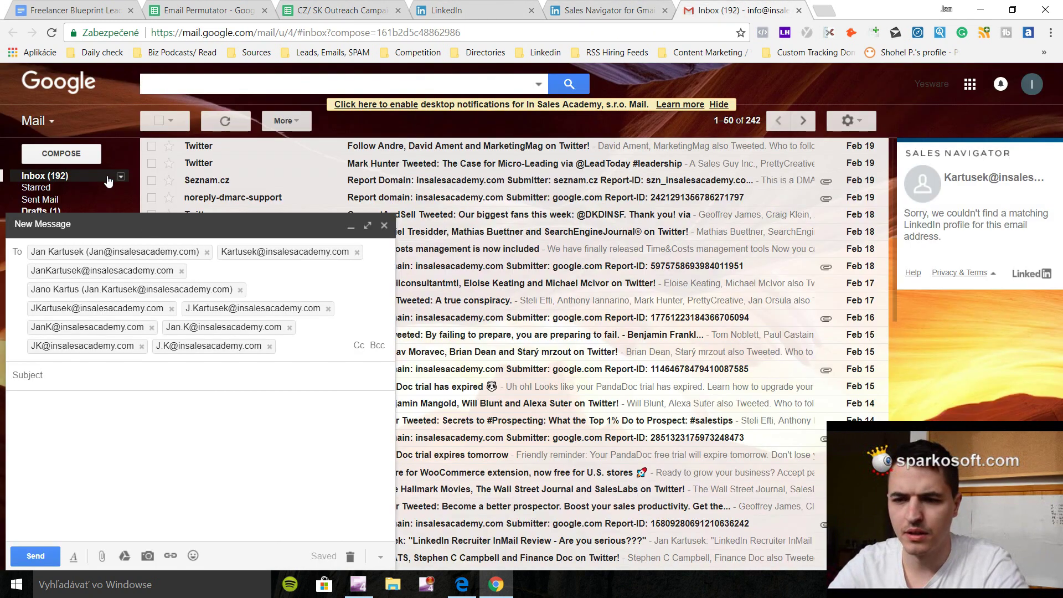
left_click(164, 221)
Compose a message to the Sefira lead's email and confirm Sales Navigator's CEO profile match.
left_click(65, 158)
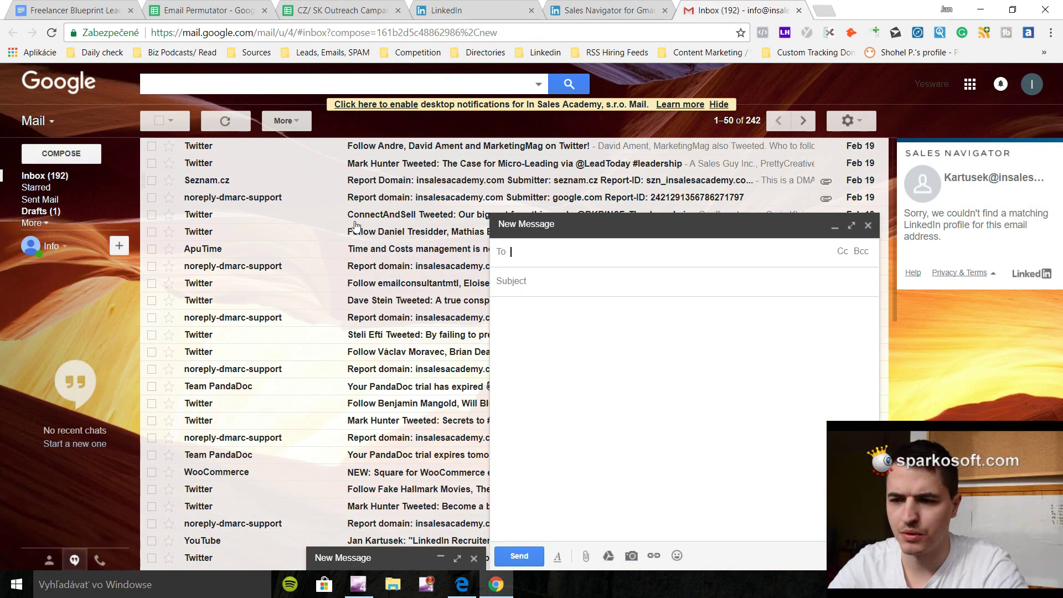
key("ctrl+v")
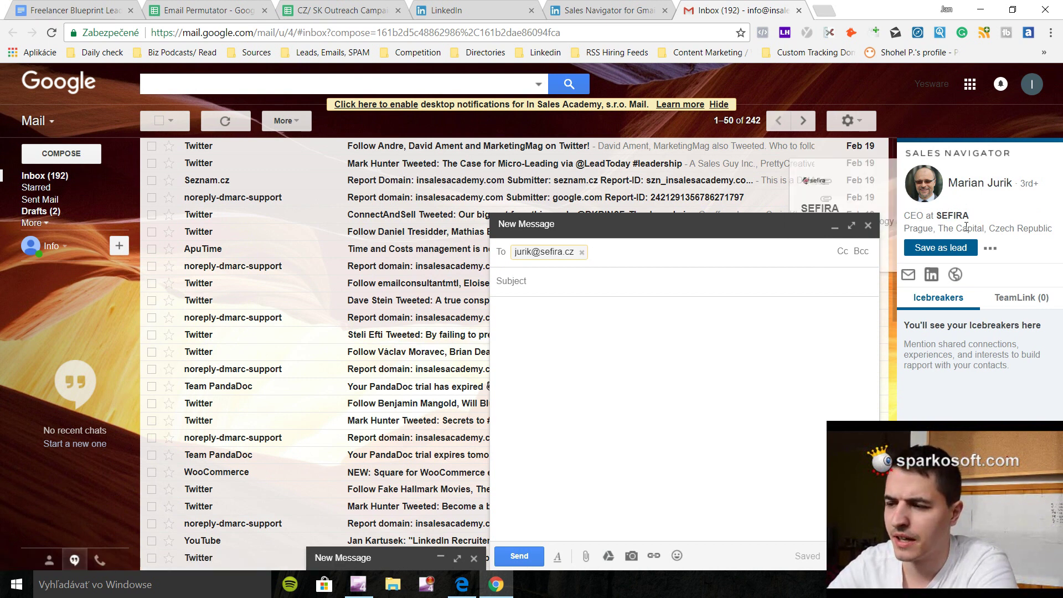
mouse_move(947, 278)
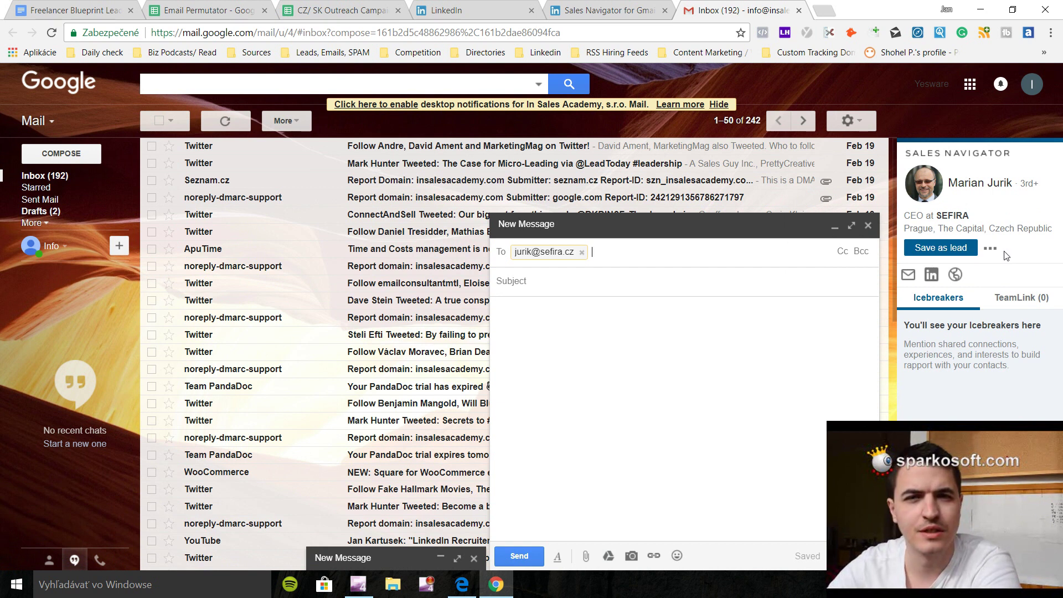
left_click(763, 248)
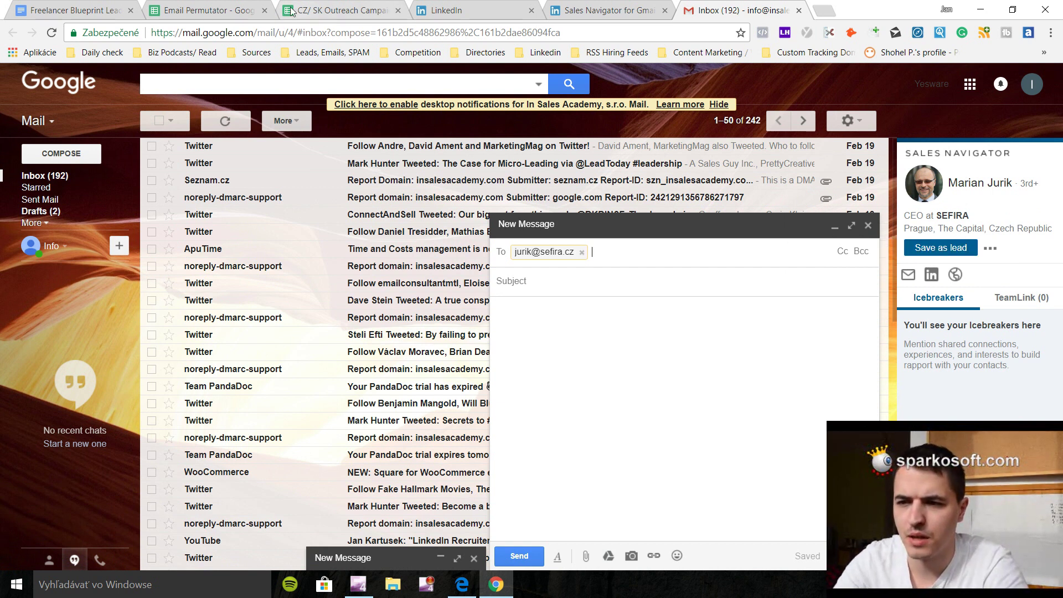
left_click(249, 8)
left_click(286, 4)
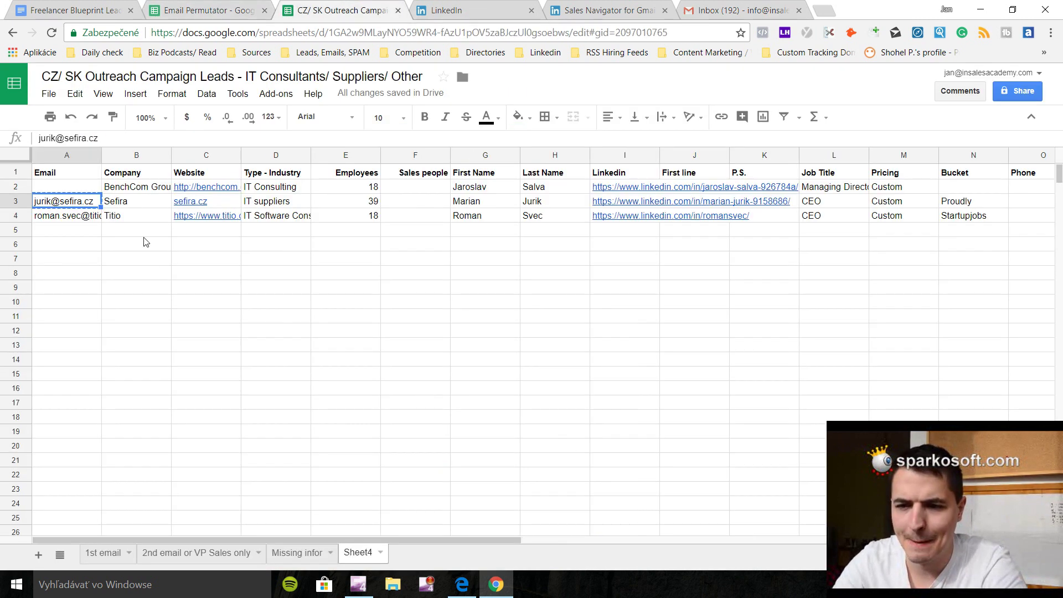
Add the CEO's firstname.lastname Sefira address as a second recipient; Sales Navigator finds no match.
left_click(704, 4)
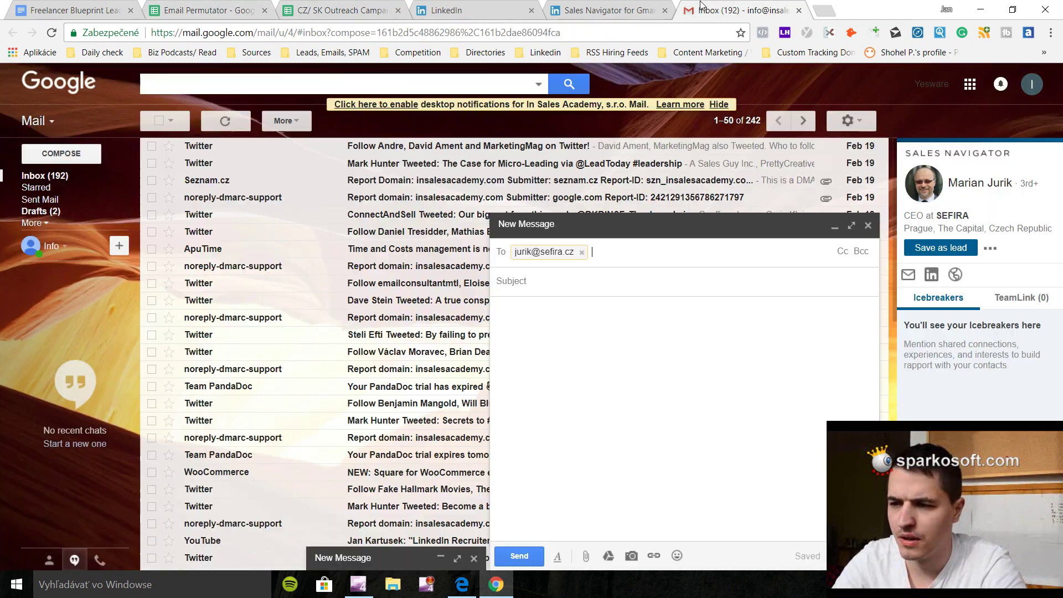
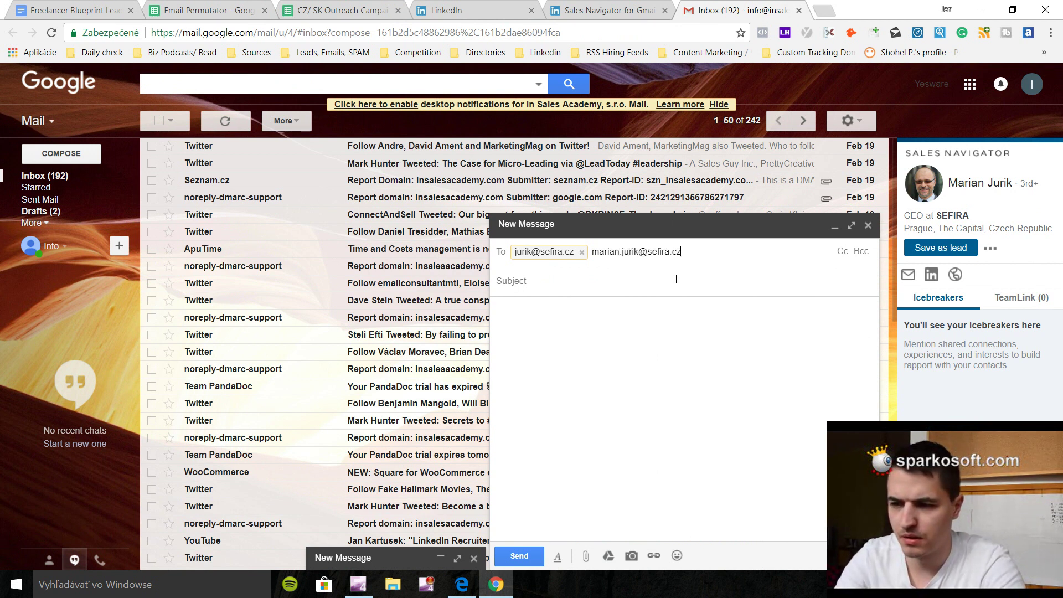
left_click(676, 279)
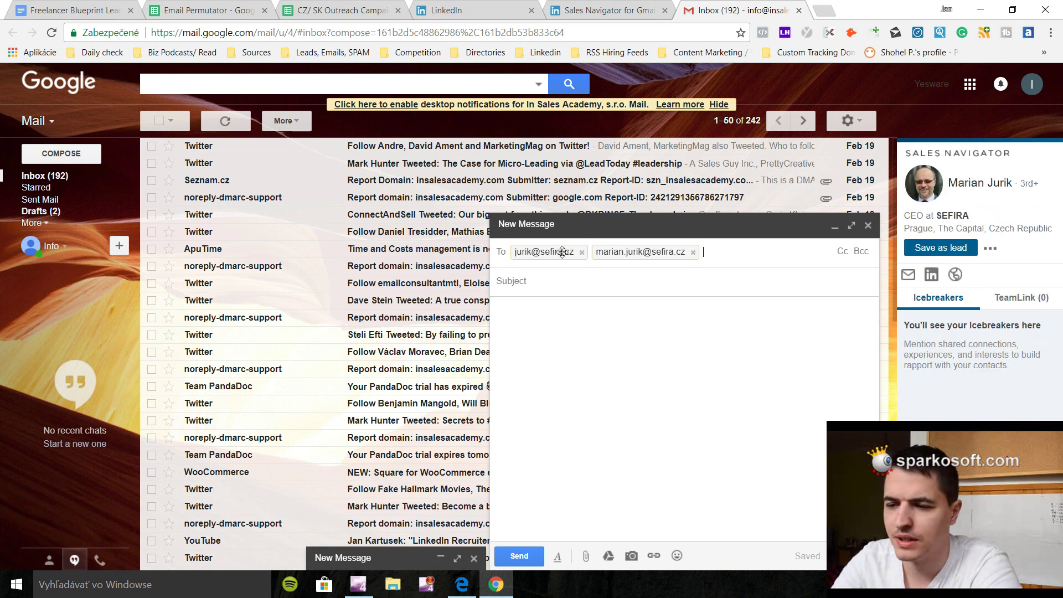
mouse_move(639, 252)
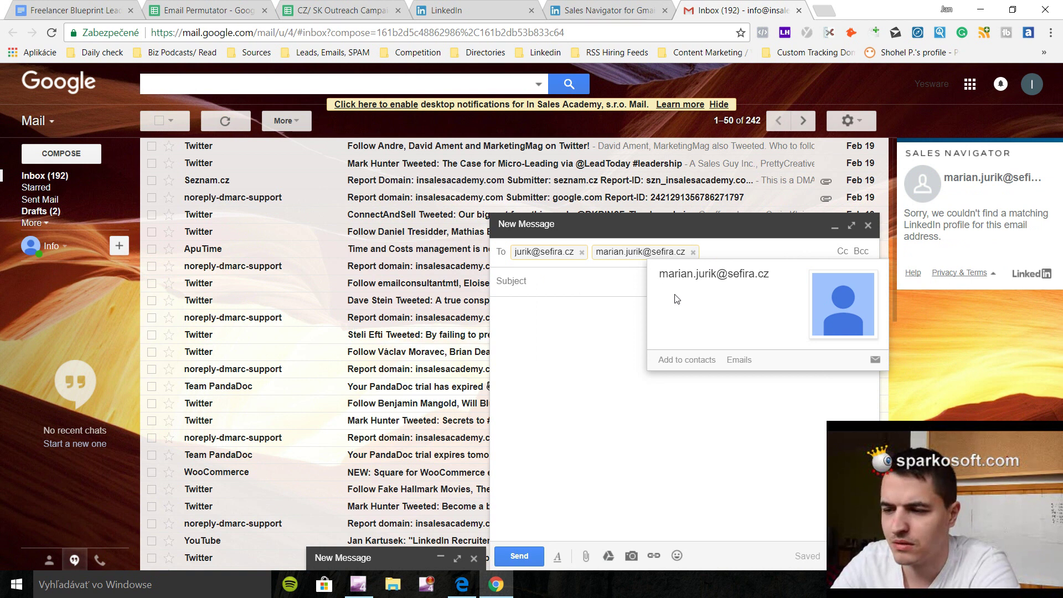
mouse_move(561, 255)
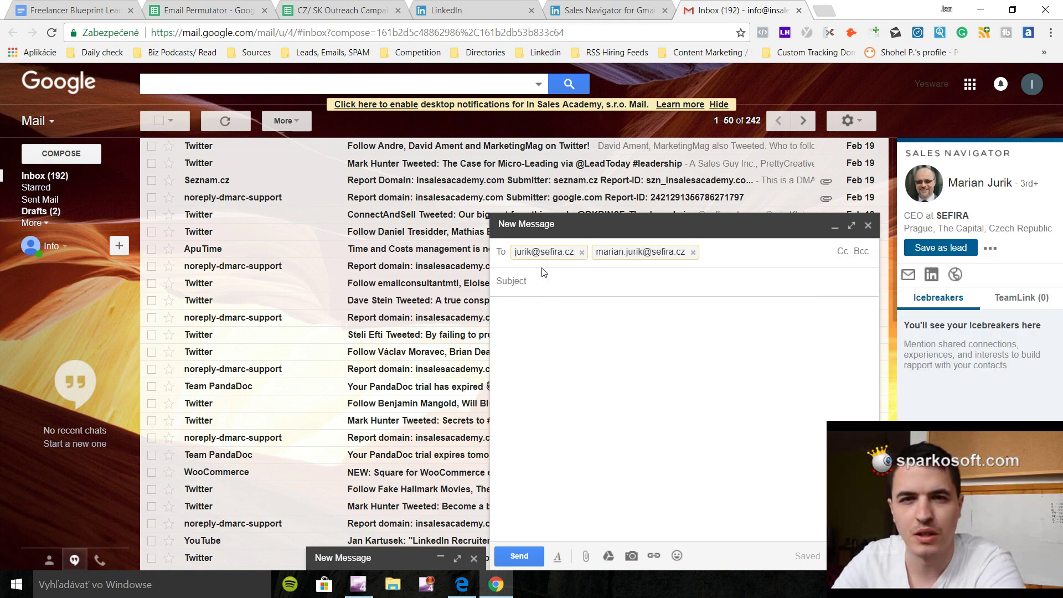
left_click(211, 10)
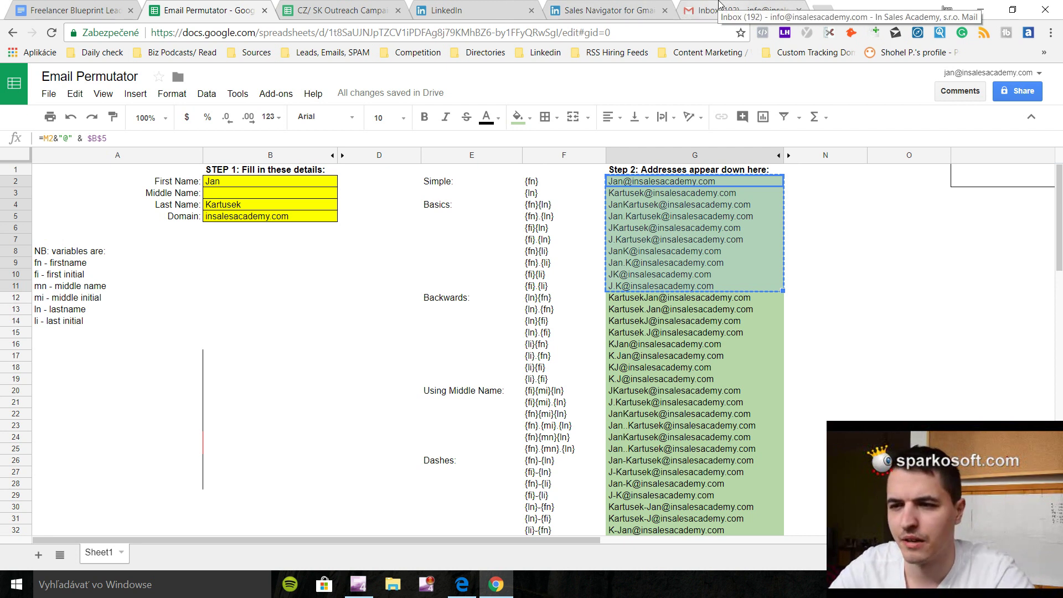
Copy the Titio lead's email from cell A4 into the draft as a third recipient.
left_click(396, 7)
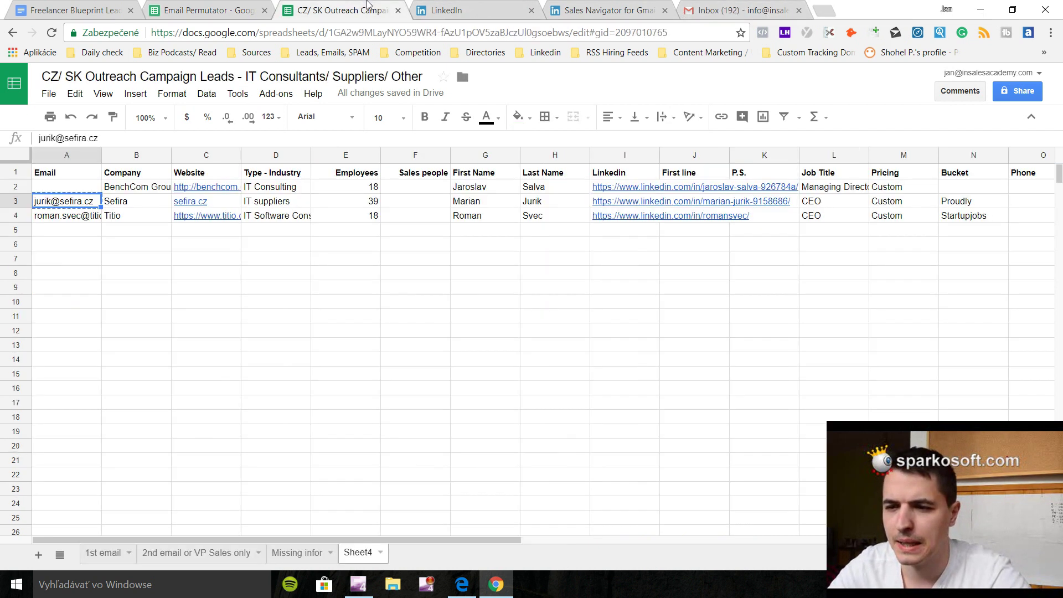
left_click(81, 220)
key("ctrl+c")
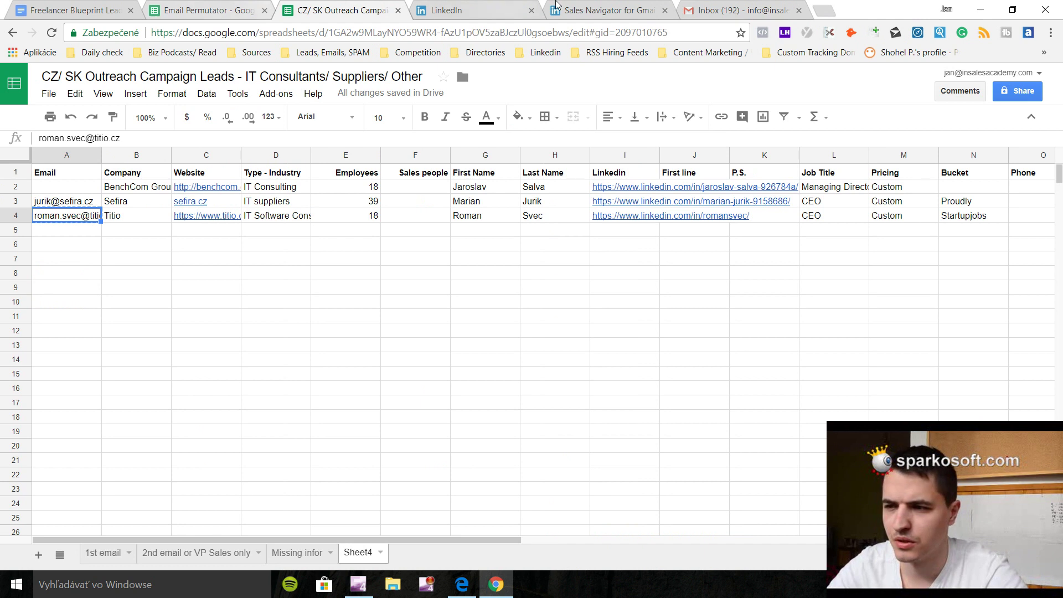
left_click(695, 4)
left_click(752, 271)
key("ctrl+v")
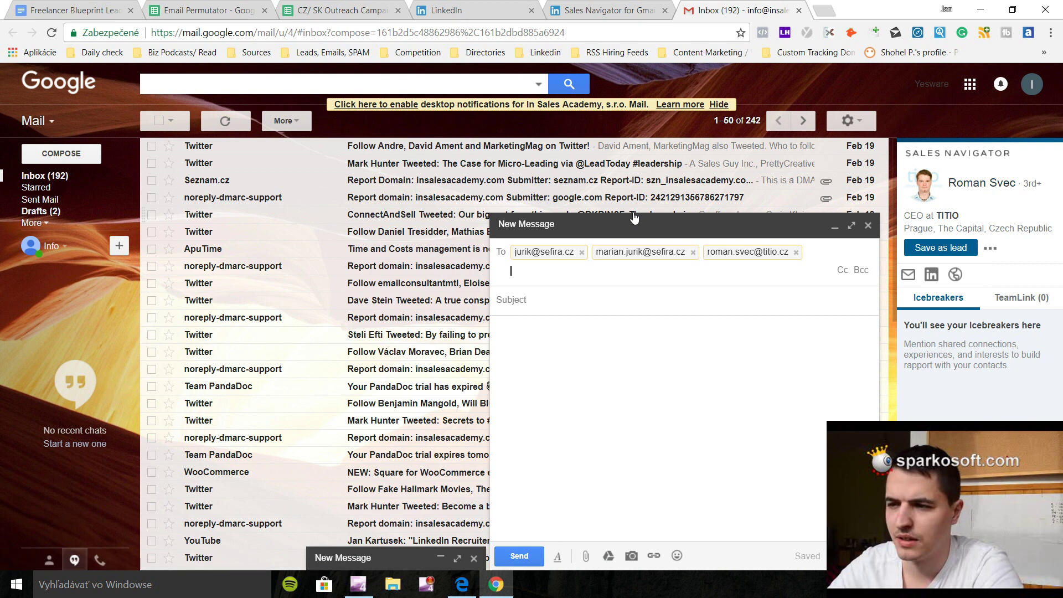
left_click(620, 6)
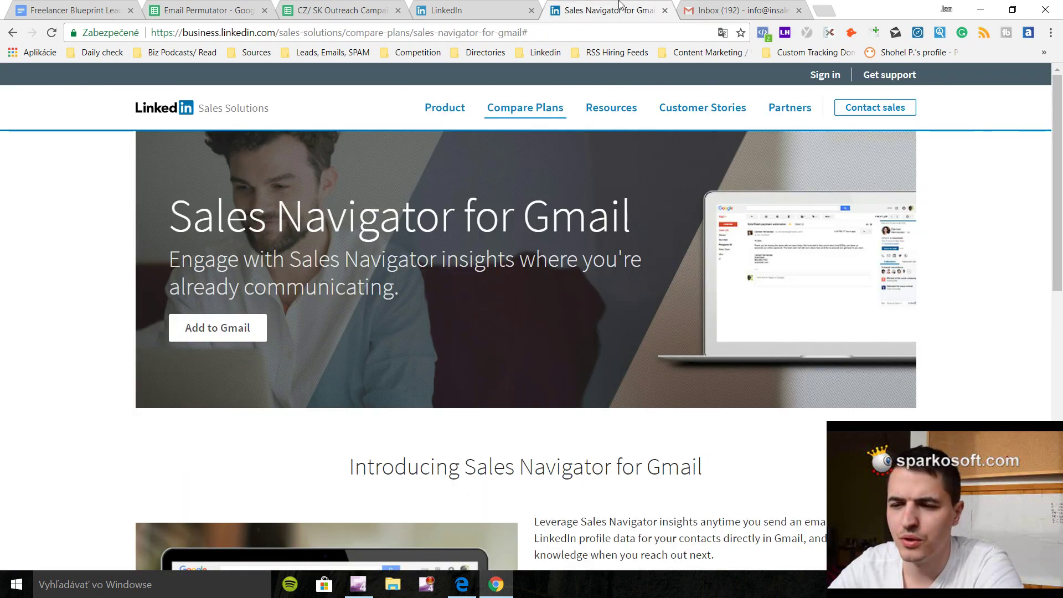
Visit the LinkedIn feed and Sales Navigator for Gmail page, then reopen the CZ/SK Outreach leads sheet.
left_click(442, 5)
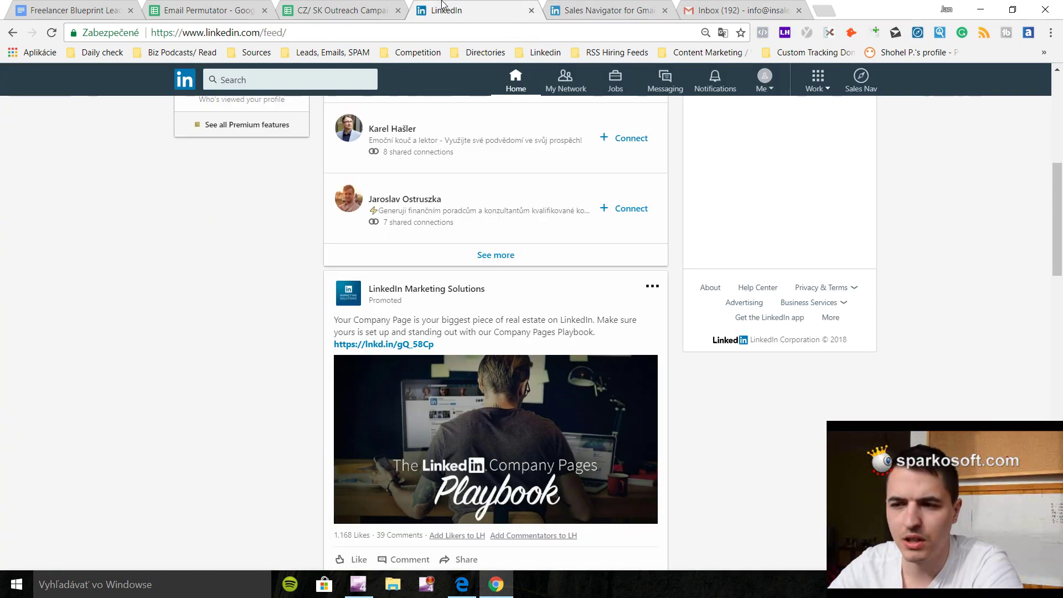
left_click(645, 6)
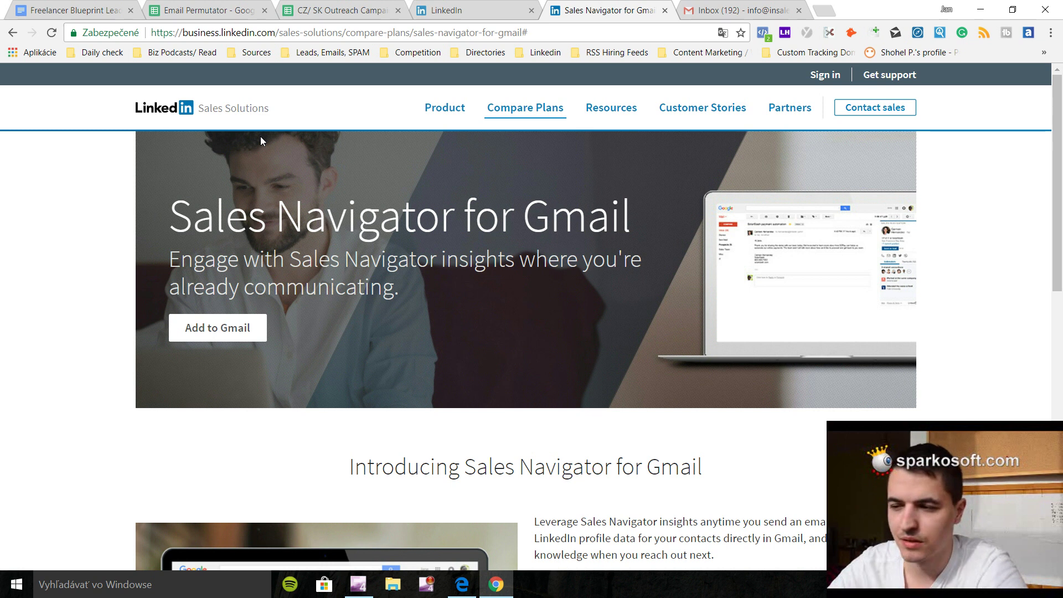
left_click(356, 6)
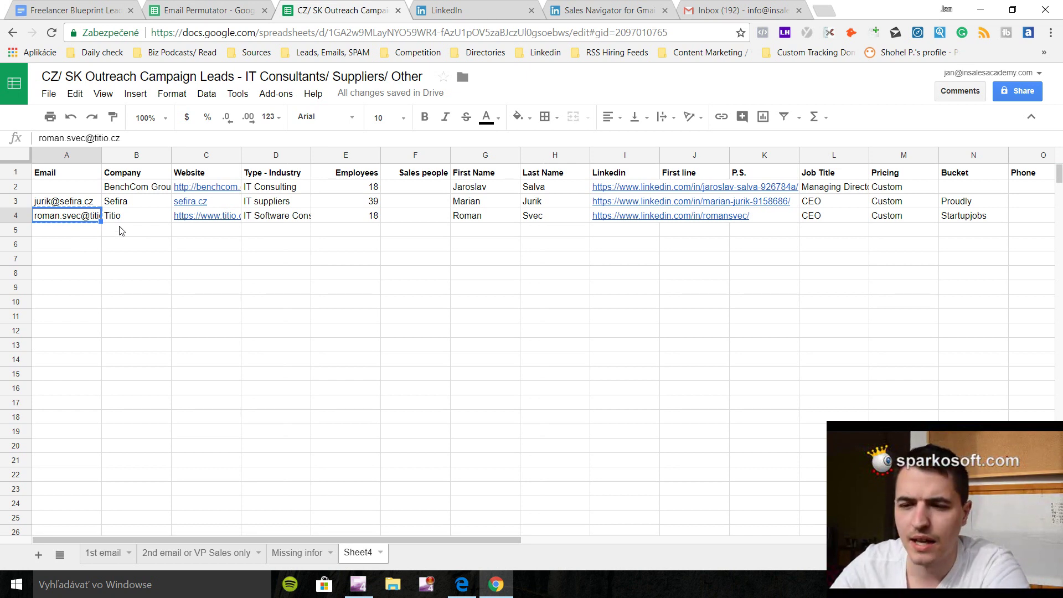
Scroll through the Email Permutator's column G address variants and inspect the formula in G7.
left_click(195, 10)
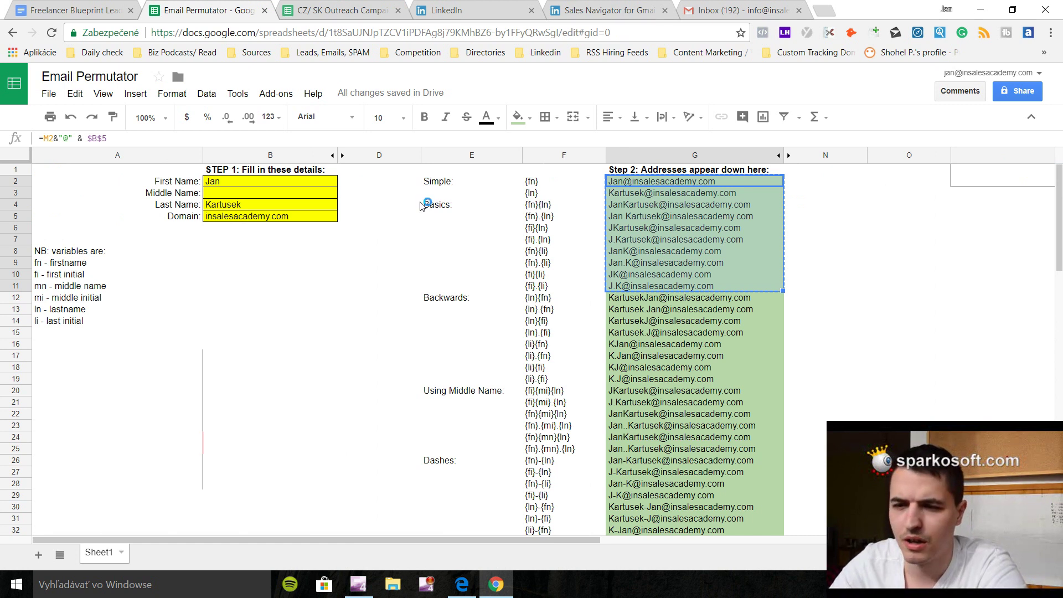
left_click(324, 10)
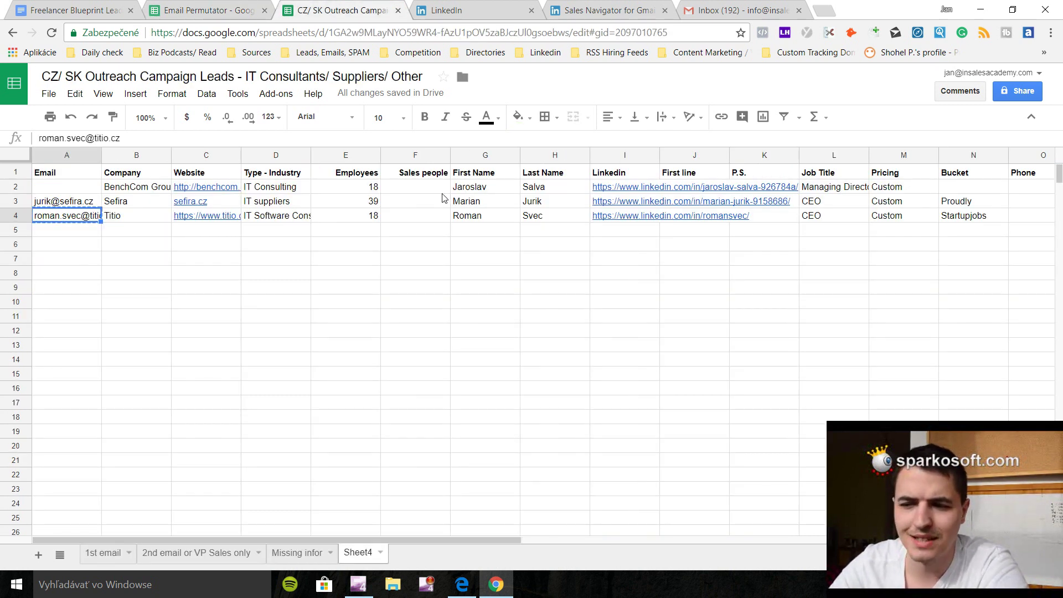
left_click(176, 8)
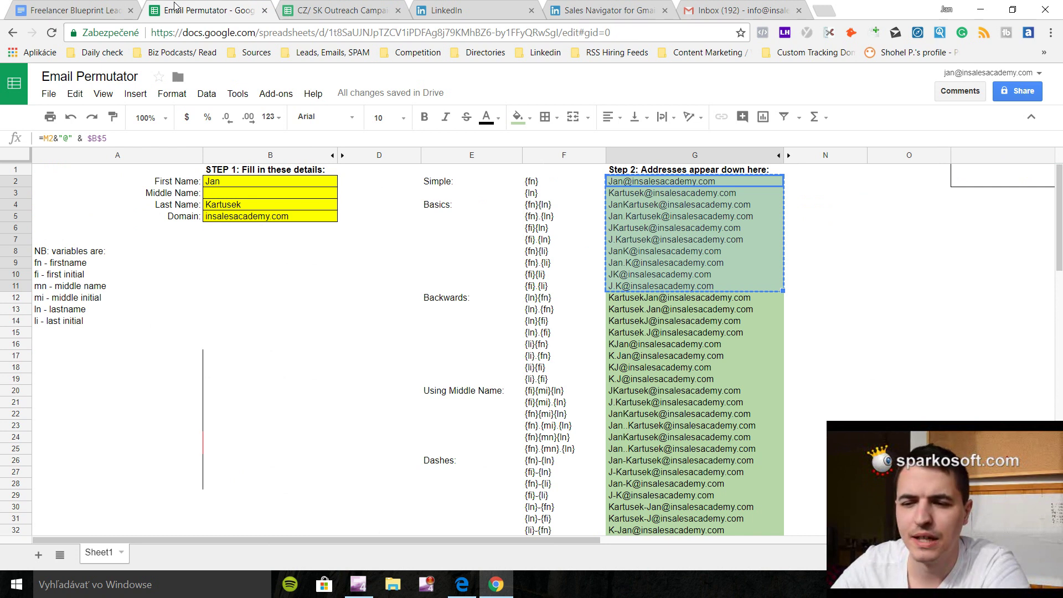
scroll(355, 282, "down", 3)
scroll(354, 282, "down", 5)
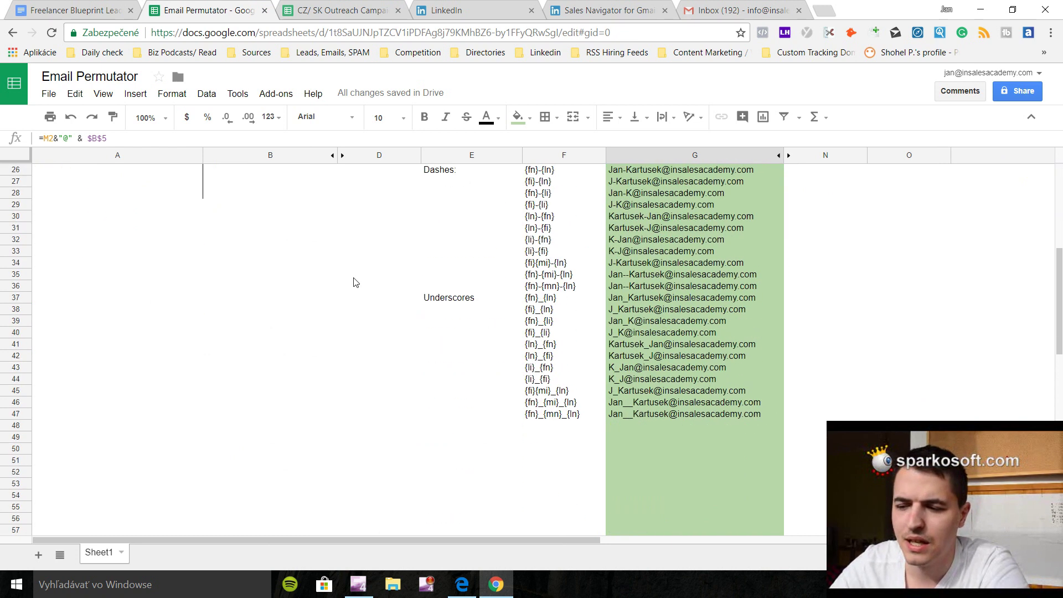
scroll(354, 283, "up", 8)
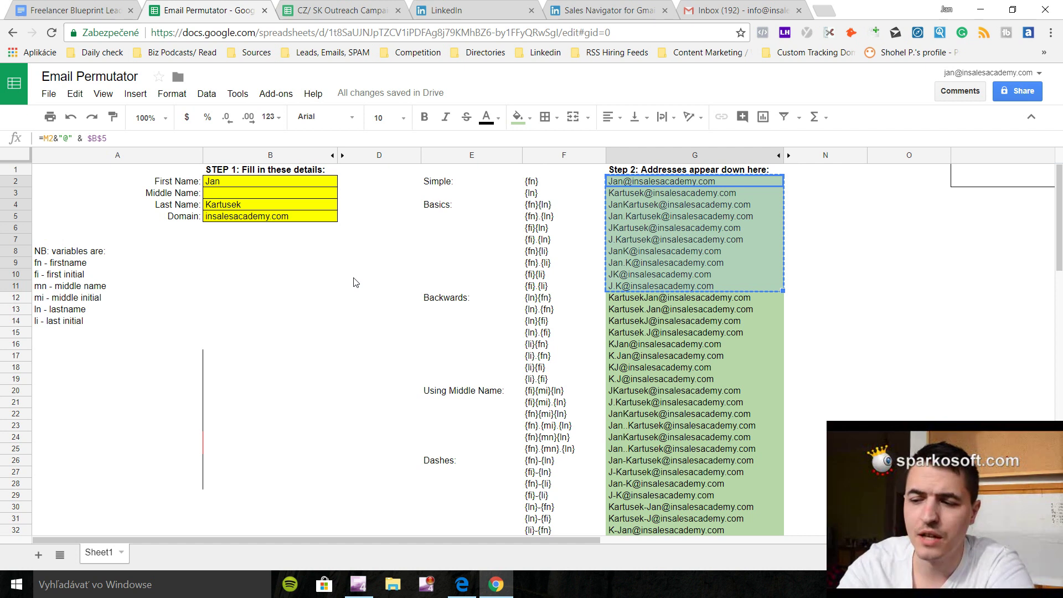
left_click(668, 241)
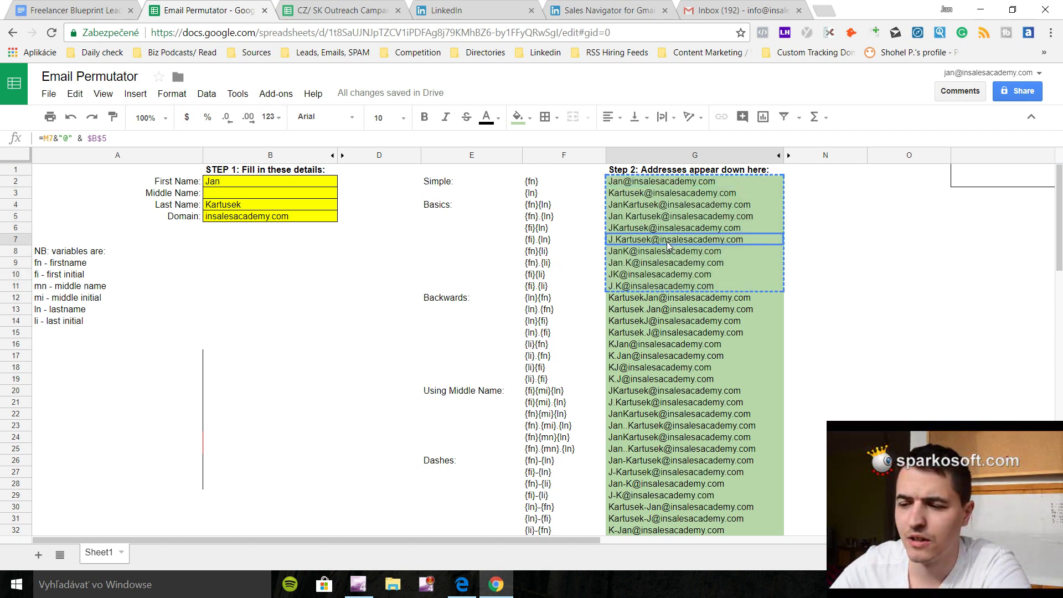
Reopen the Gmail draft's ten insalesacademy.com recipients and confirm Sales Navigator finds no matching profile.
left_click(701, 12)
left_click(381, 559)
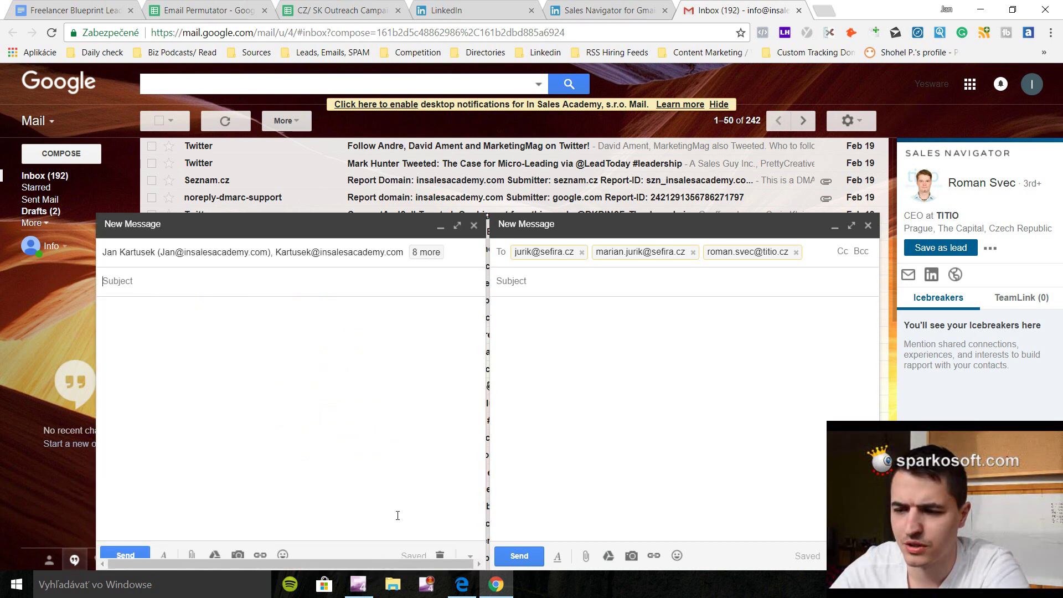
left_click(334, 251)
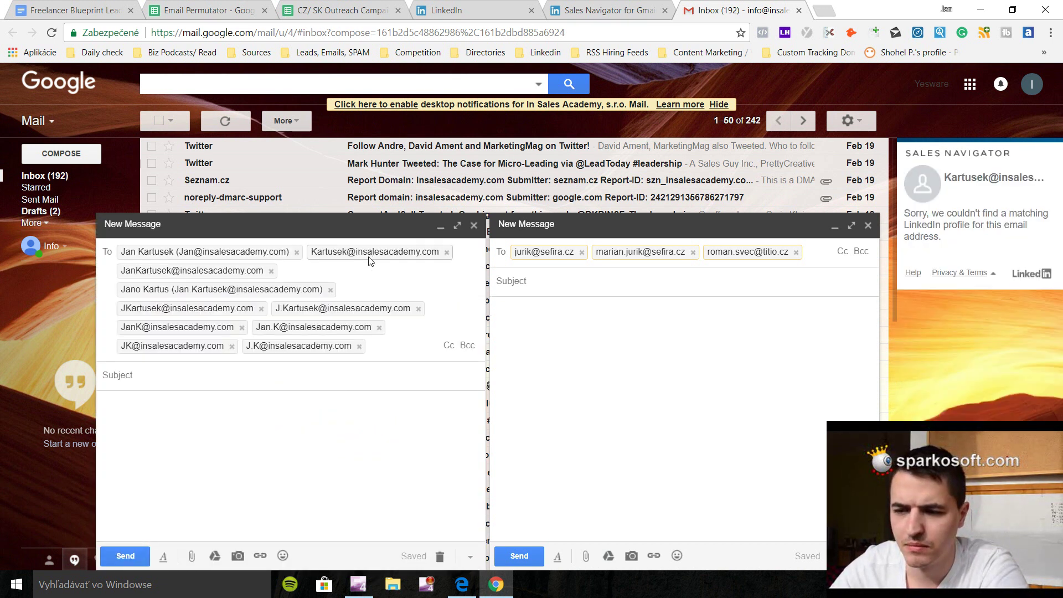
mouse_move(227, 274)
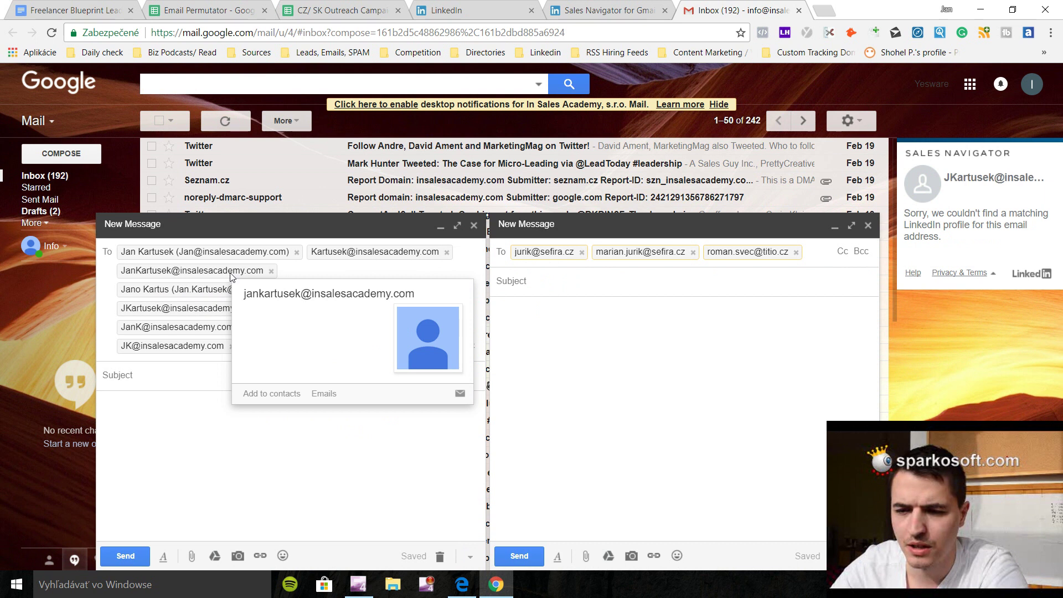